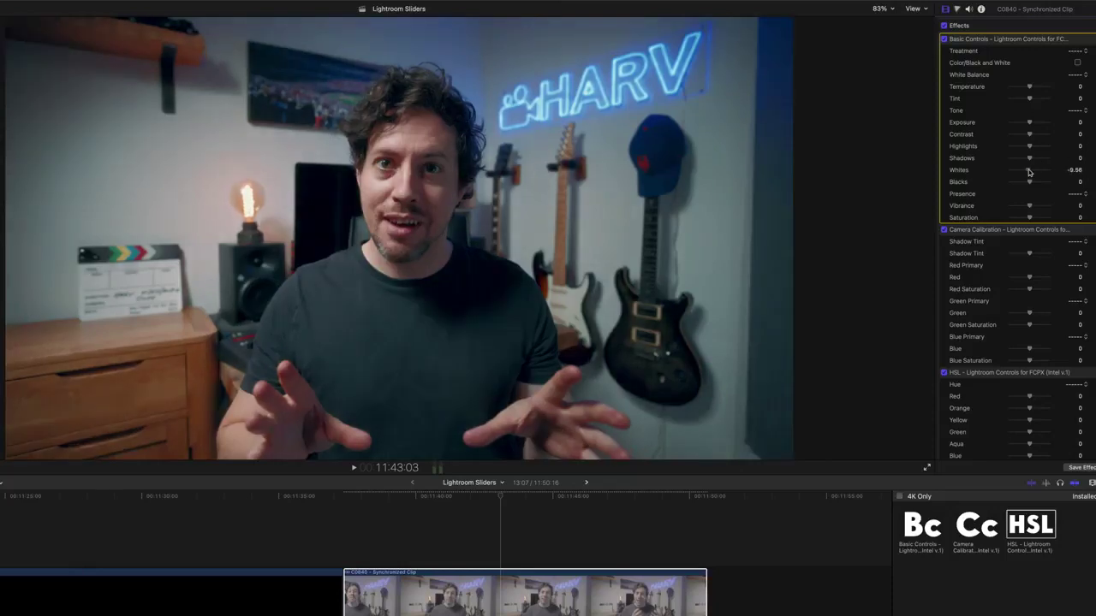
Try adjusting Whites, Blacks, Vibrance and Saturation in the Basic Controls effect, resetting each to 0.
left_click_drag(1030, 172, 1038, 208)
double_click(1032, 171)
double_click(1040, 186)
double_click(1039, 207)
left_click_drag(1032, 220, 1037, 220)
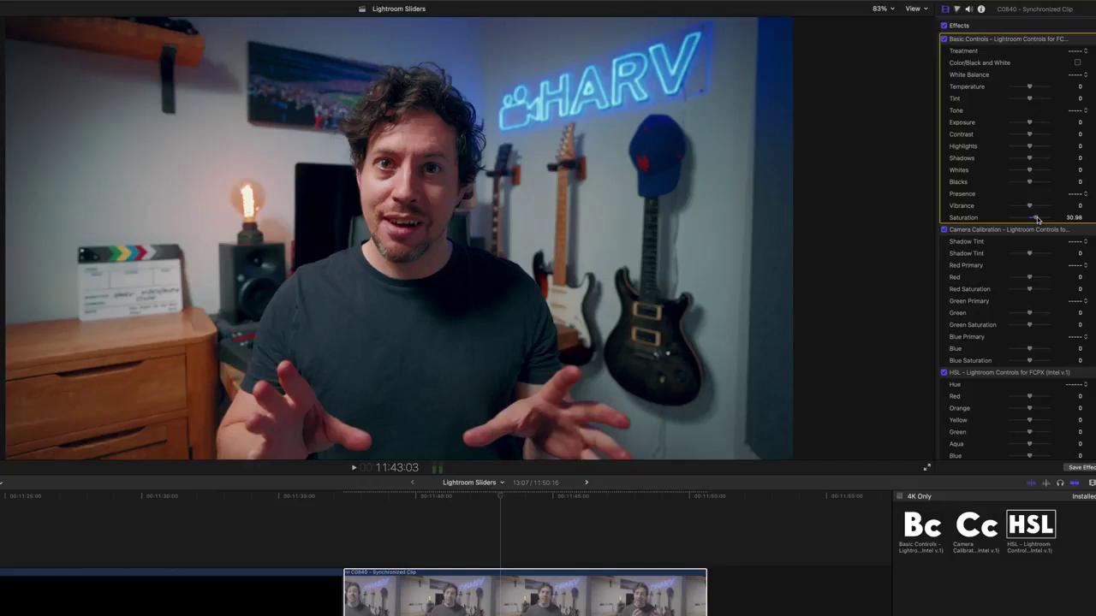
double_click(1037, 219)
Try adjusting Shadow Tint and the Red primary in the Camera Calibration effect and reset them to 0.
scroll(1040, 197, "down", 3)
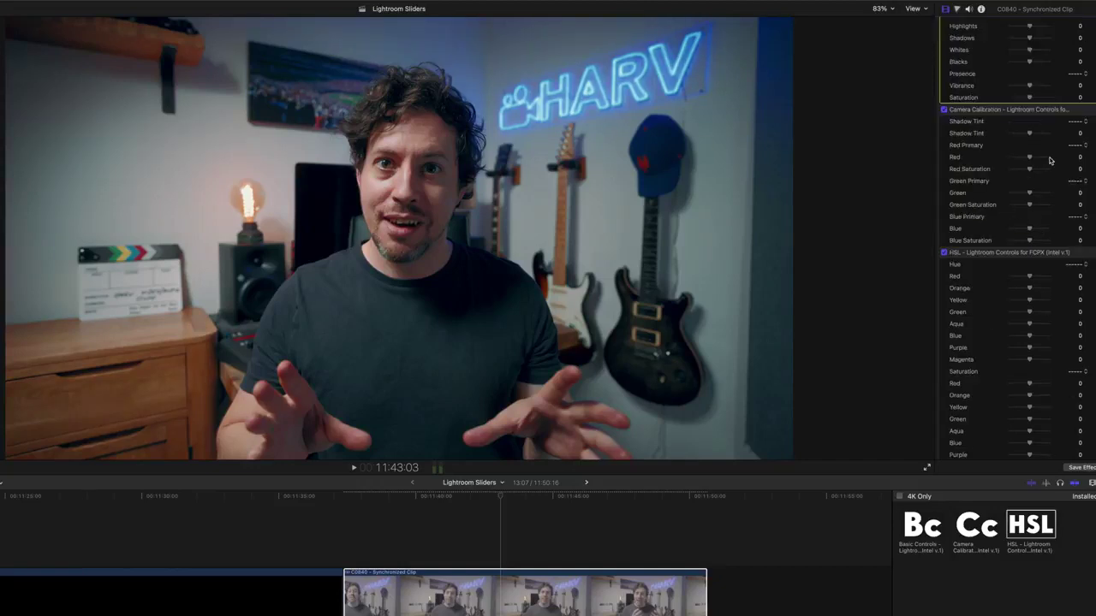
left_click_drag(1030, 135, 1029, 160)
double_click(1041, 135)
Try shifting the Aqua, Blue, Red and Orange hues in the HSL effect and undo the shifts.
scroll(1039, 230, "down", 5)
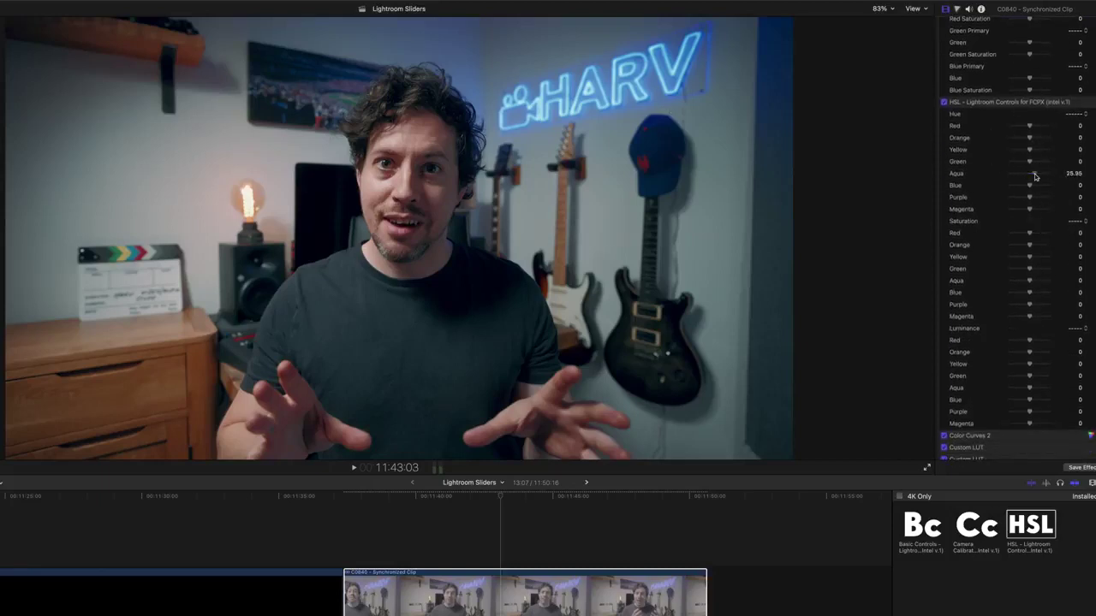
mouse_move(1029, 185)
left_mouse_down()
mouse_move(1018, 186)
mouse_move(1045, 187)
mouse_move(1014, 188)
mouse_move(1028, 186)
left_mouse_up()
mouse_move(1029, 126)
left_mouse_down()
mouse_move(1016, 129)
mouse_move(1046, 128)
mouse_move(1021, 138)
mouse_move(1048, 139)
mouse_move(1019, 152)
mouse_move(1046, 152)
mouse_move(1030, 151)
mouse_move(1048, 114)
mouse_move(1038, 140)
left_mouse_up()
key("super+z")
scroll(1029, 209, "down", 3)
key("super+z")
key("super+z")
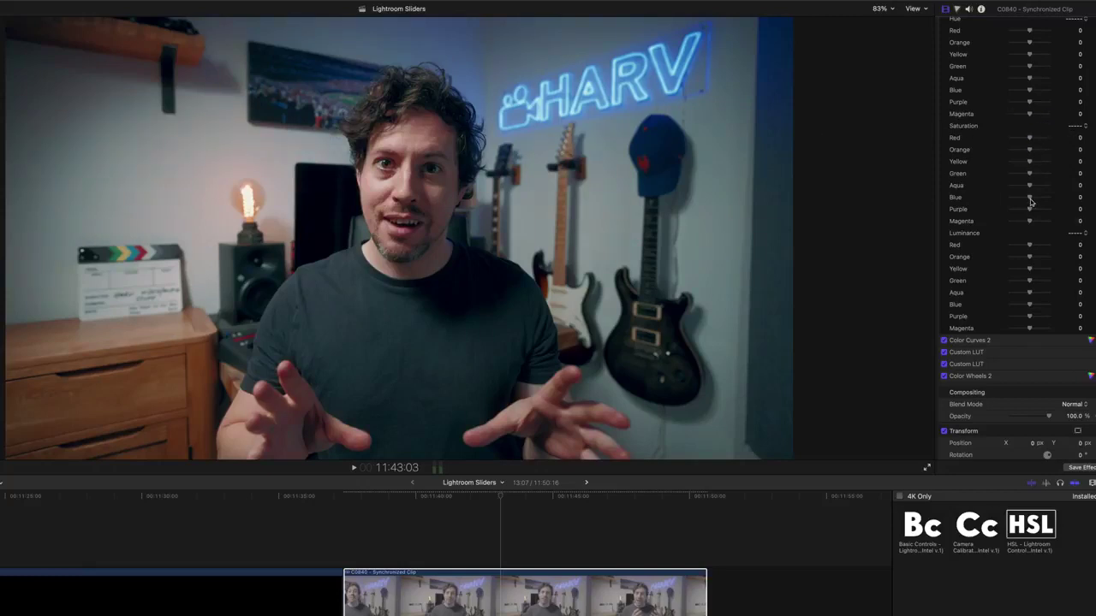
Try changing the Blue and Orange saturation in the HSL effect and undo both changes.
mouse_move(1031, 201)
left_mouse_down()
mouse_move(1044, 202)
mouse_move(1004, 202)
mouse_move(1024, 199)
left_mouse_up()
key("super+z")
left_click(1030, 152)
key("super+z")
Raise the Blue luminance in the HSL effect.
scroll(1031, 244, "down", 2)
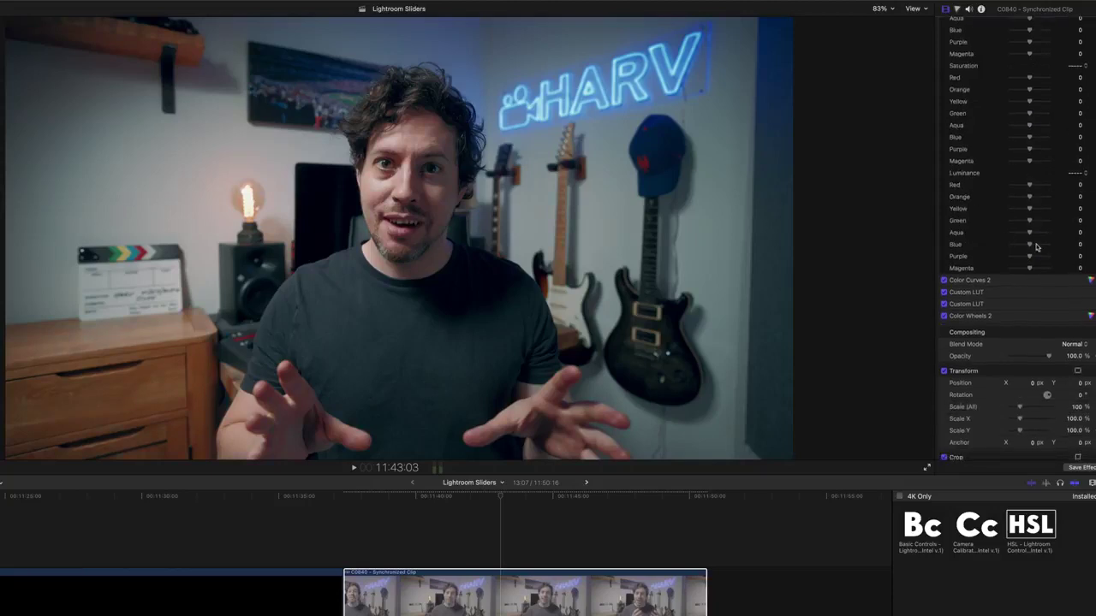
left_click_drag(1030, 245, 1044, 248)
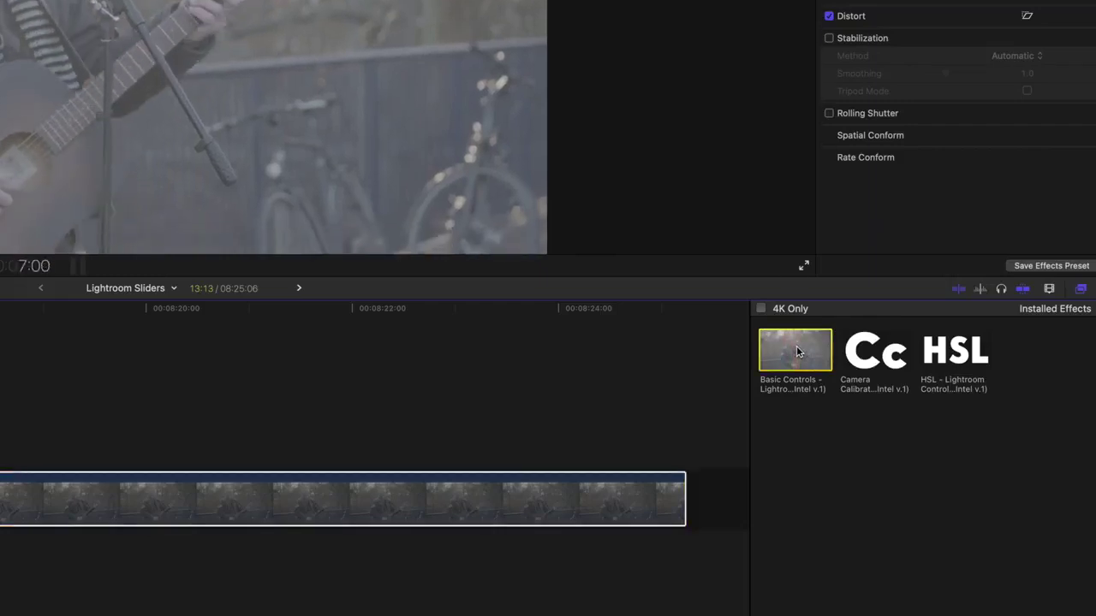
Apply the Basic Controls effect to the guitarist clip and set its Custom LUT to Neutral_Lgcy_A7s3_G4.
left_click_drag(792, 343, 540, 503)
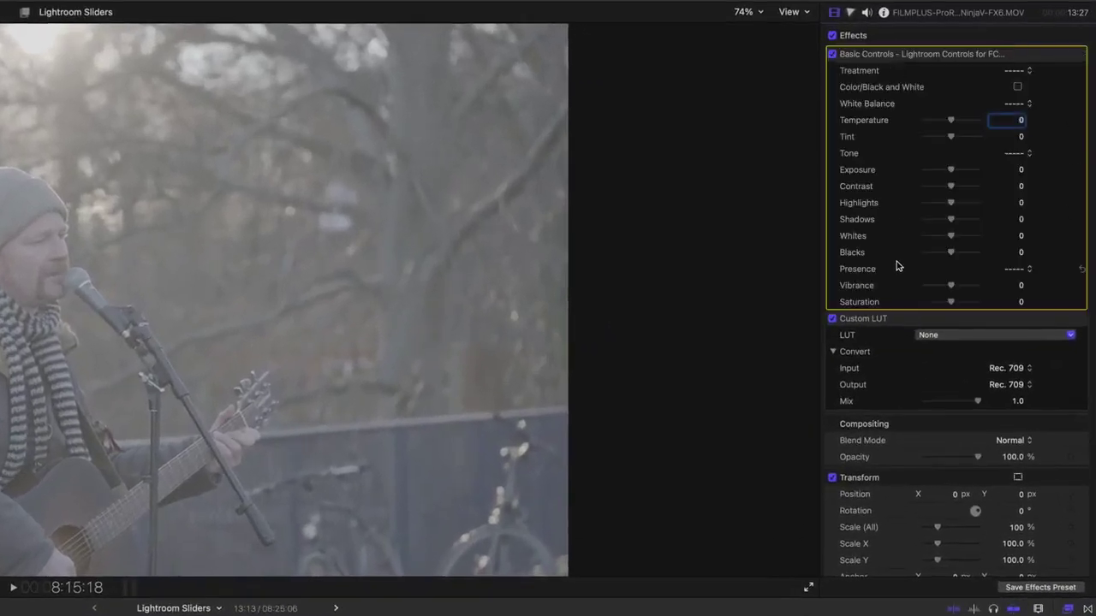
left_click(882, 321)
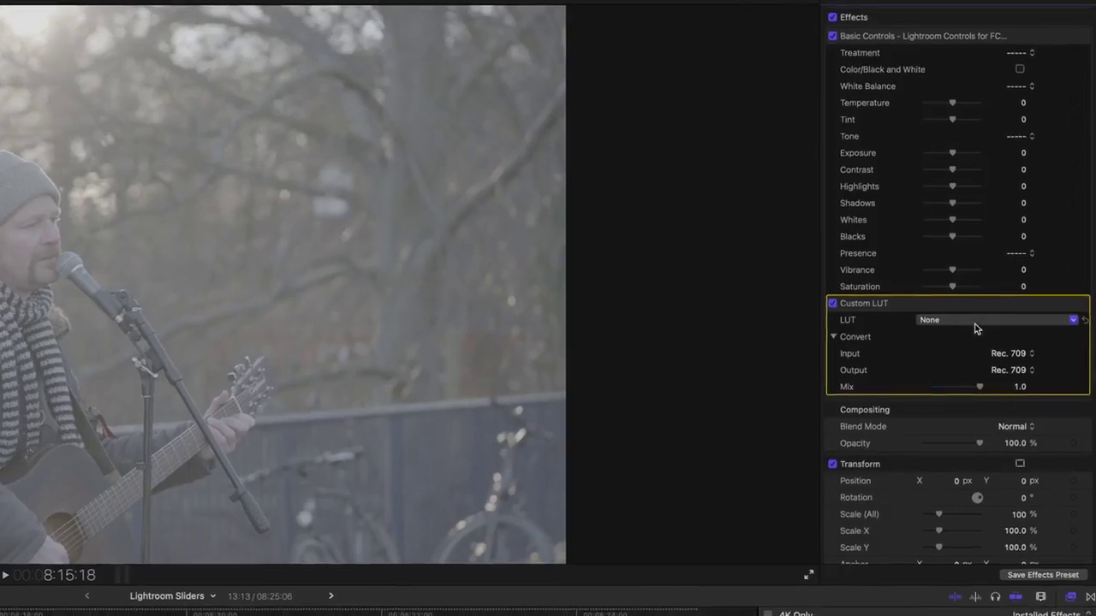
left_click(981, 337)
mouse_move(928, 431)
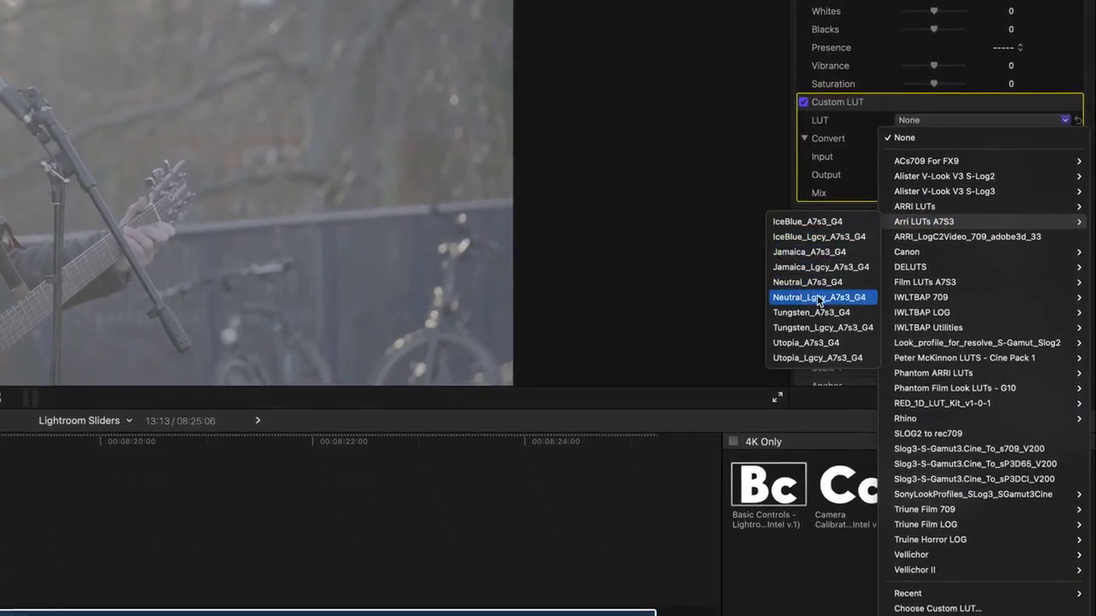
left_click(817, 297)
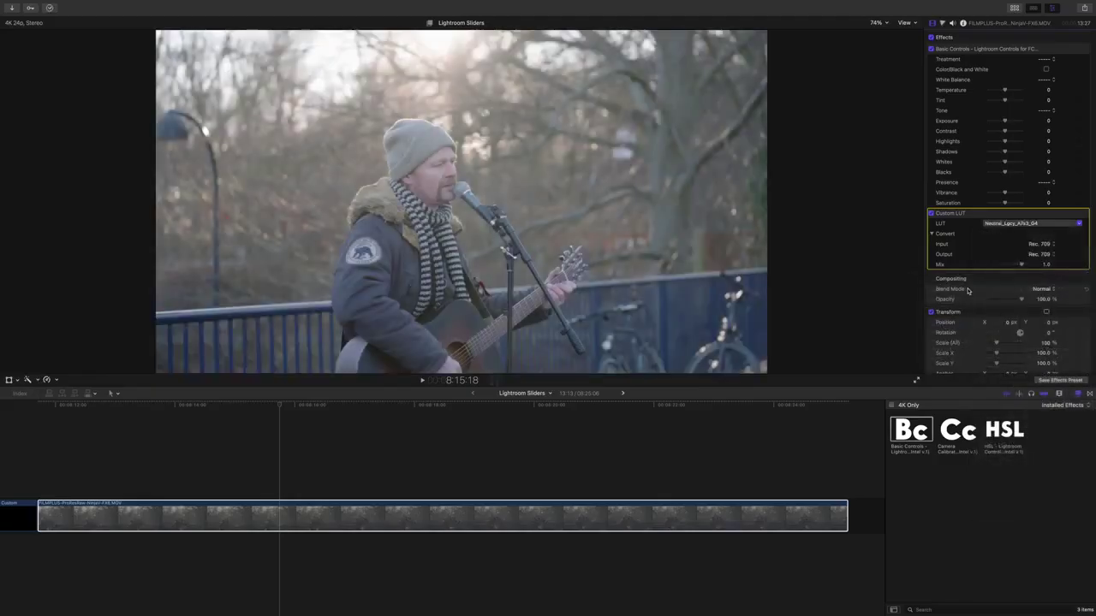
Change the guitarist clip's Custom LUT to Tungsten_Lgcy_A7s3_G4 from the Arri LUTs A7S3 set.
left_click(1005, 226)
mouse_move(996, 281)
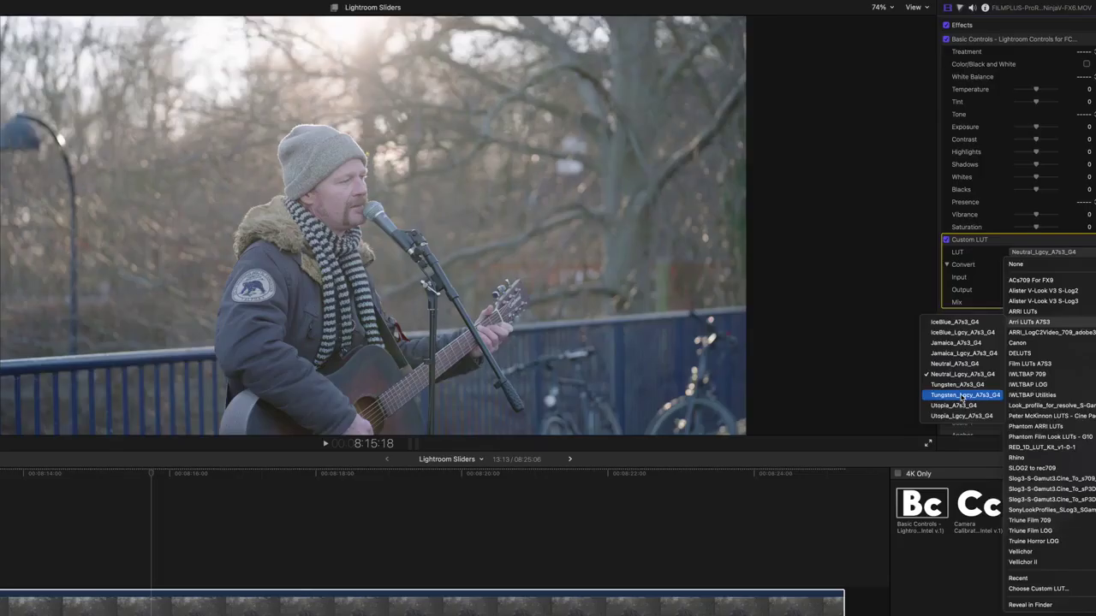
left_click(719, 335)
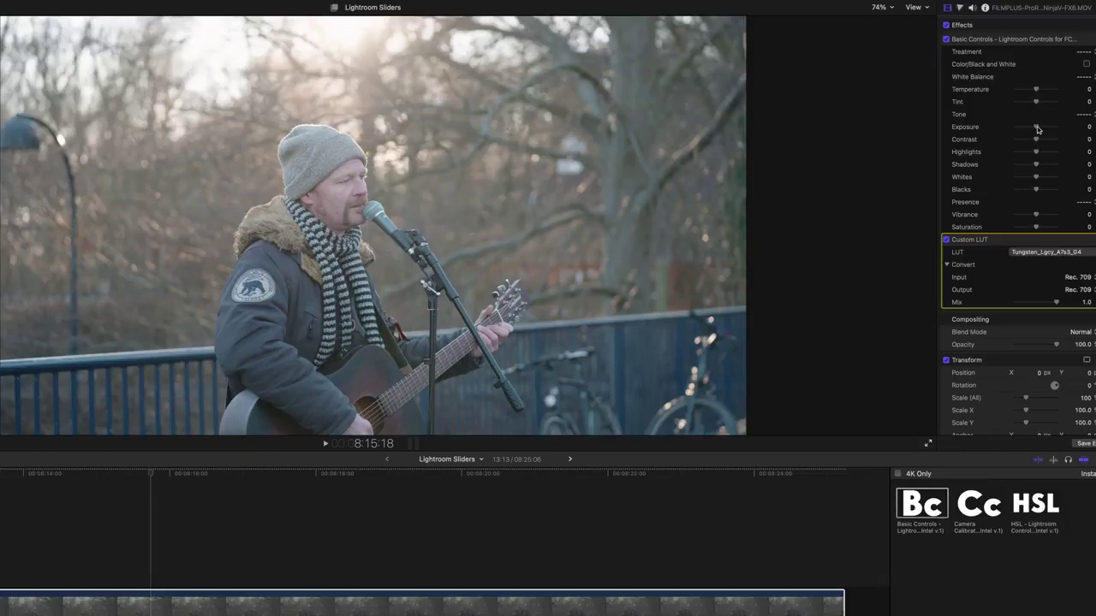
Set Exposure to -0.45, Contrast to about 18.6 and Highlights to -42.91 in the guitarist clip's Basic Controls.
left_click_drag(1037, 128, 1033, 129)
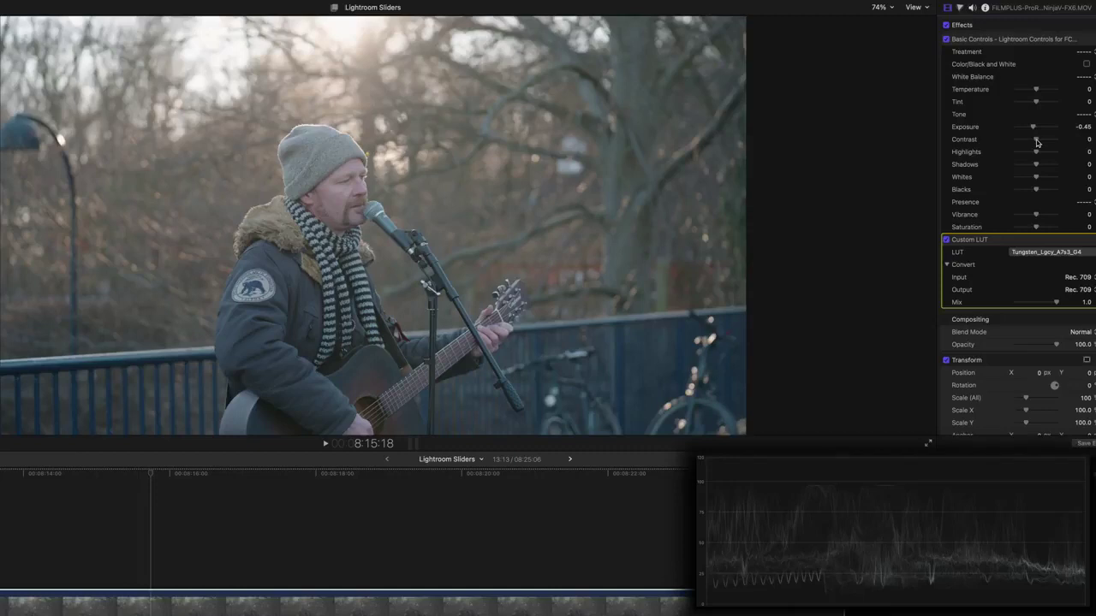
left_click_drag(1036, 143, 1040, 143)
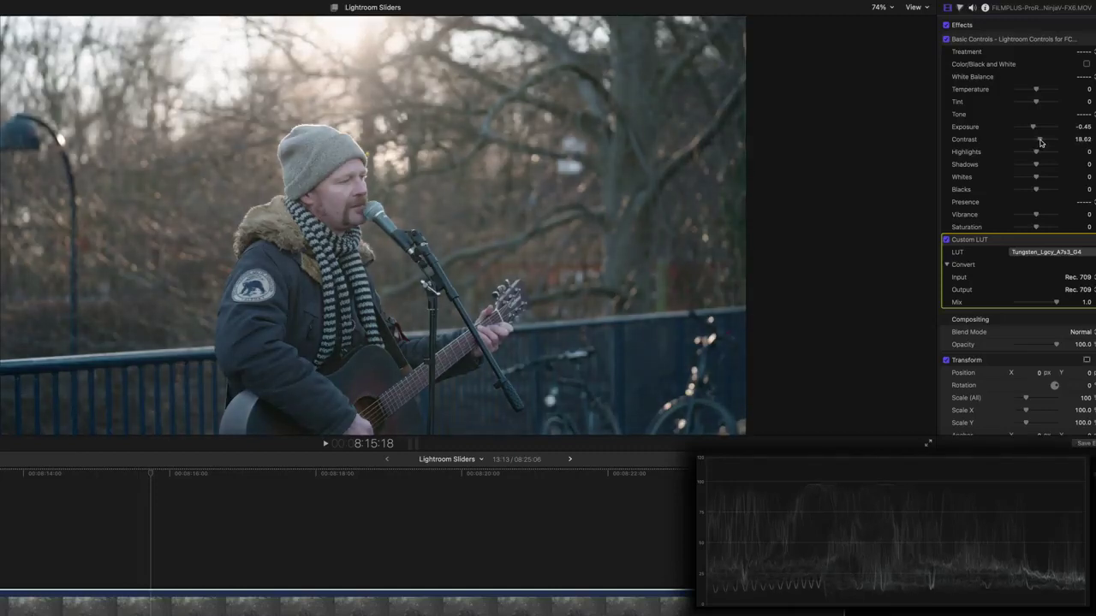
left_click_drag(1035, 152, 1030, 155)
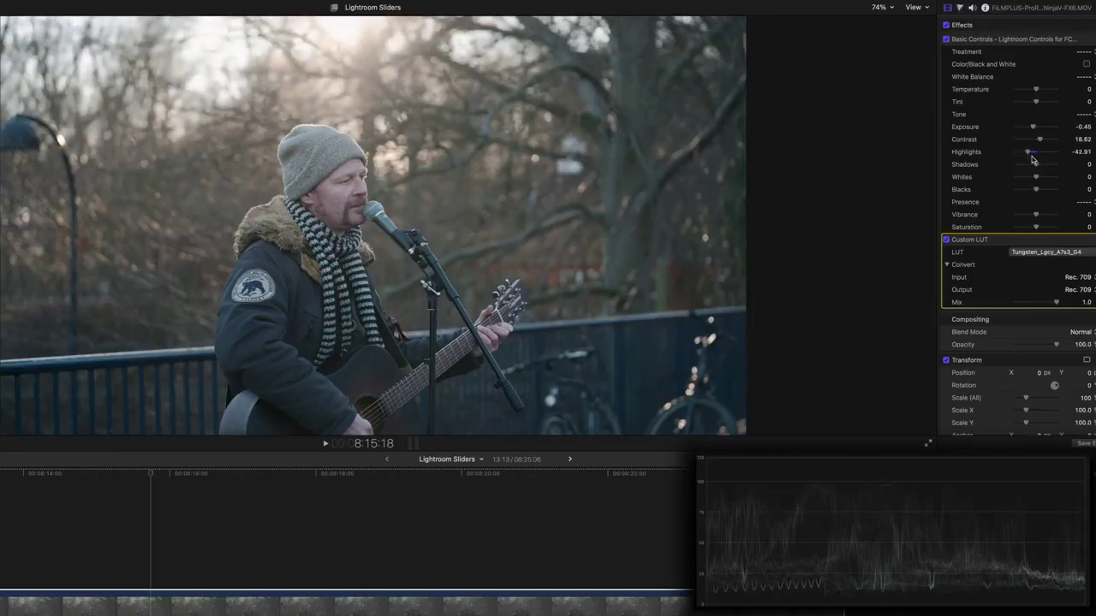
Set Shadows to 16.5, Whites to -25.29, Blacks to -59.24, Vibrance to 59.61, Saturation to 1.41, Temperature to 34.41 and Tint to 5.42.
left_click_drag(1036, 164, 1036, 230)
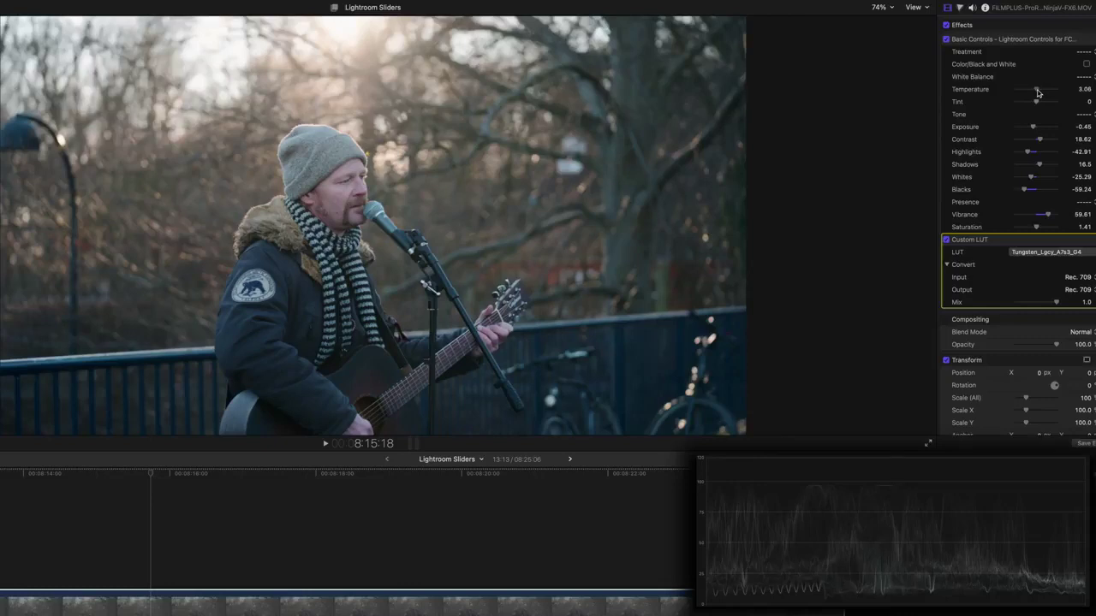
left_click_drag(1037, 92, 1040, 92)
left_click_drag(1041, 92, 1042, 94)
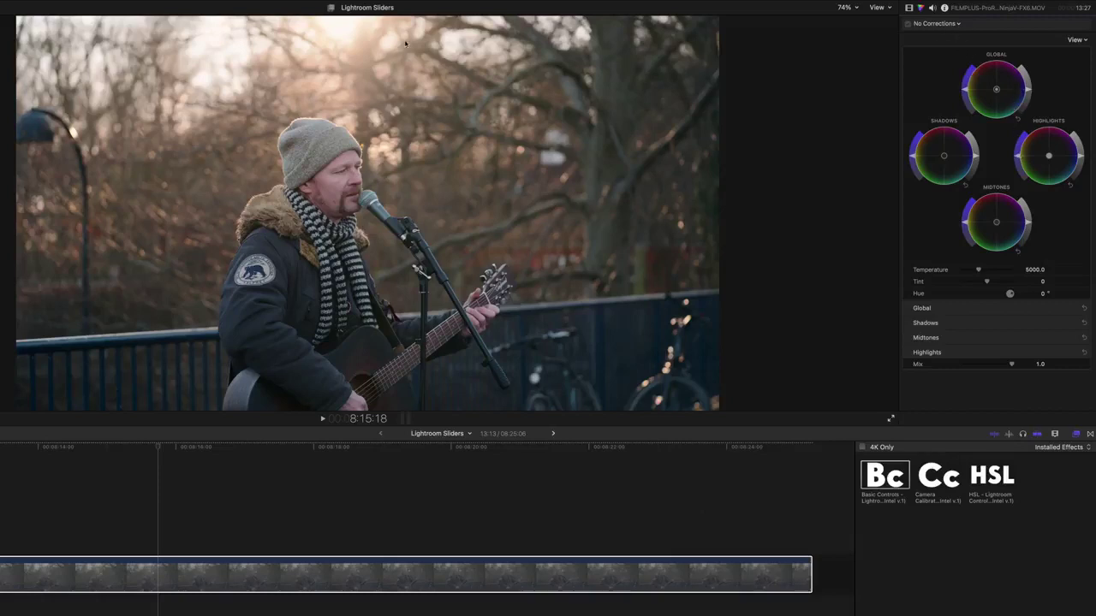
Add a Color Wheels correction to the guitarist clip, lowering the highlights' saturation and raising the shadows' saturation slightly.
left_click(1019, 159)
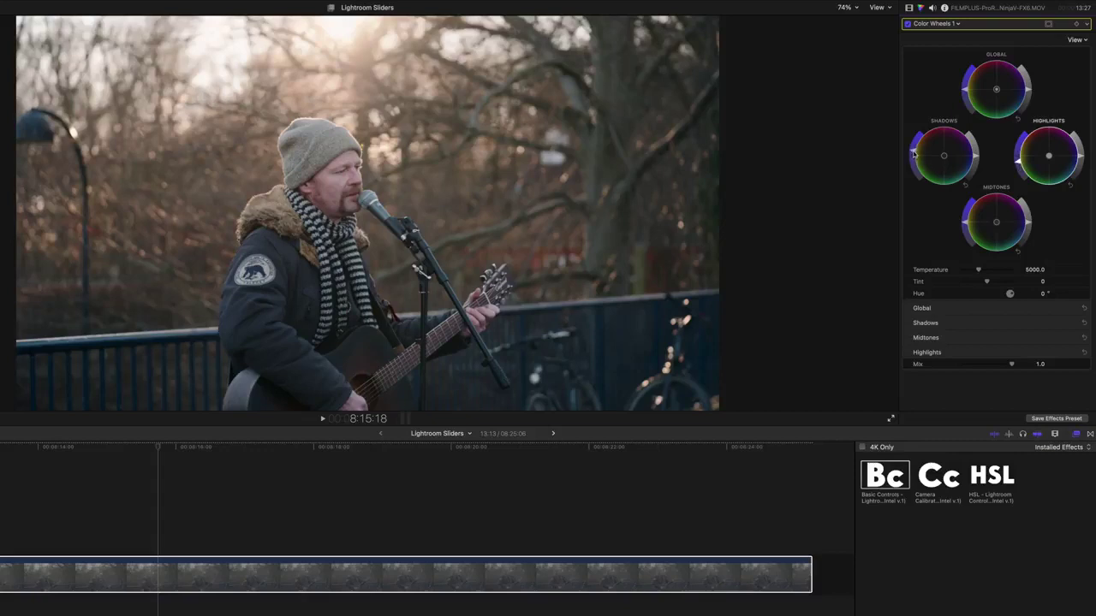
key("super+6")
Compare the guitarist clip with the Basic Controls effect disabled and enabled several times.
left_click(907, 38)
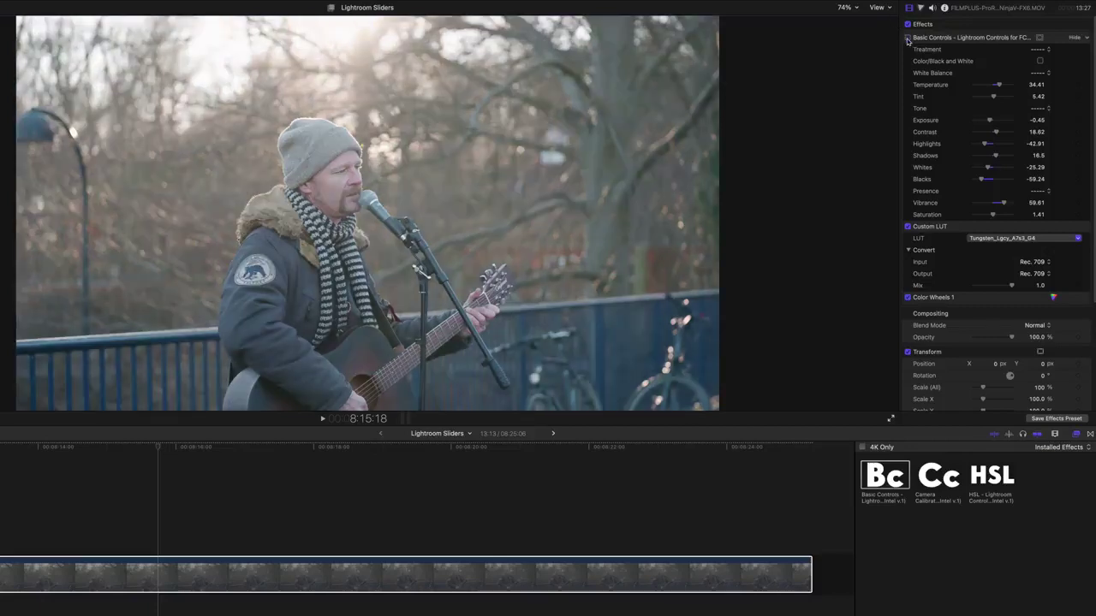
left_click(908, 37)
left_click(907, 38)
left_click(907, 38)
left_click(907, 38)
left_click(907, 38)
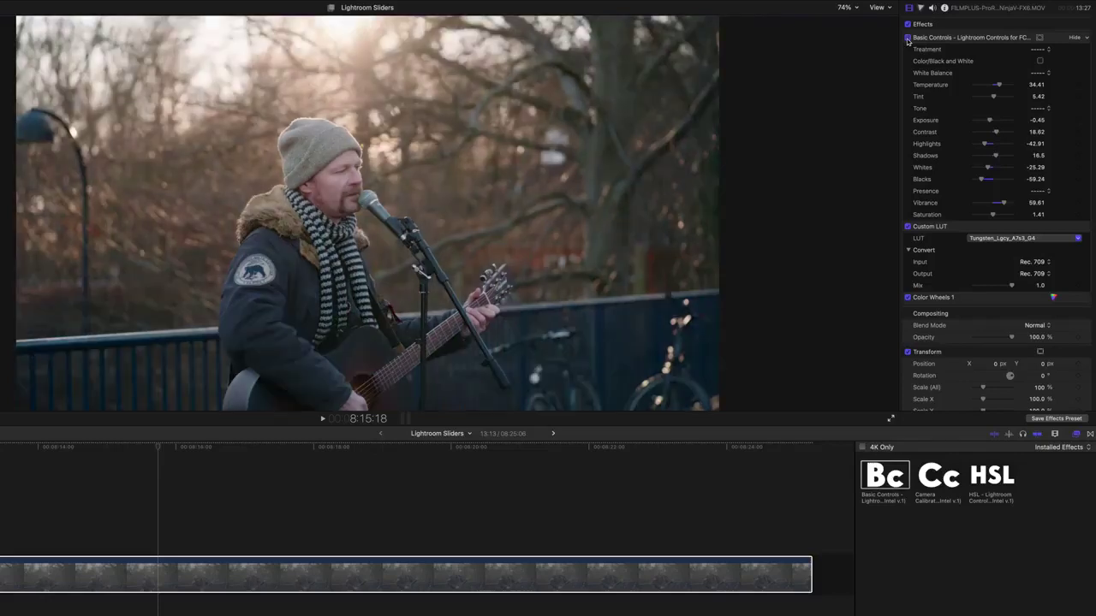
left_click(907, 38)
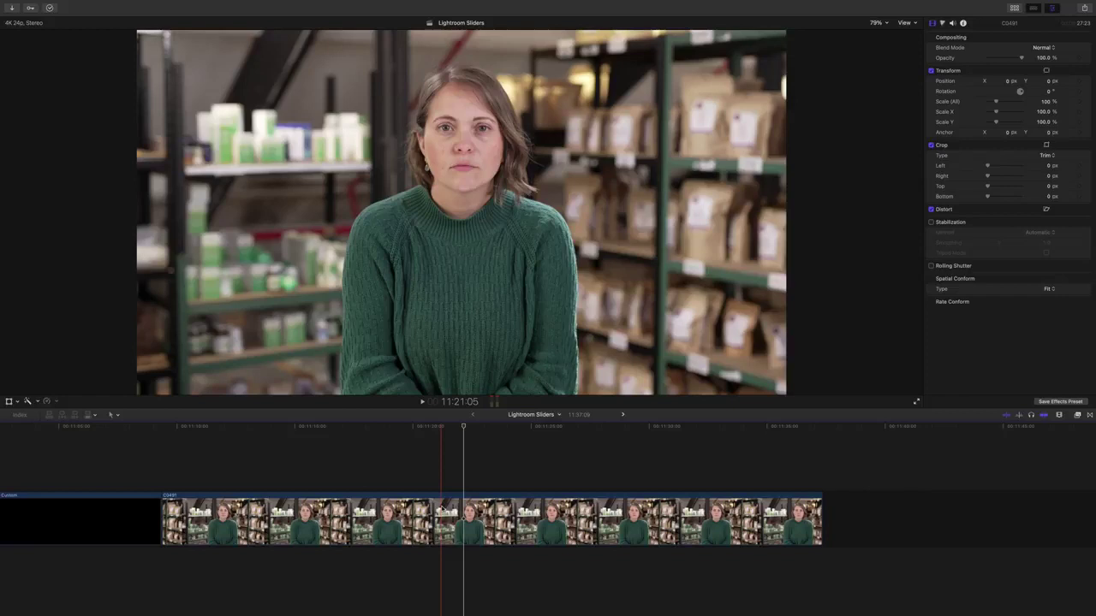
Apply the Basic Controls effect to the clip of the woman in the green sweater.
left_click(469, 520)
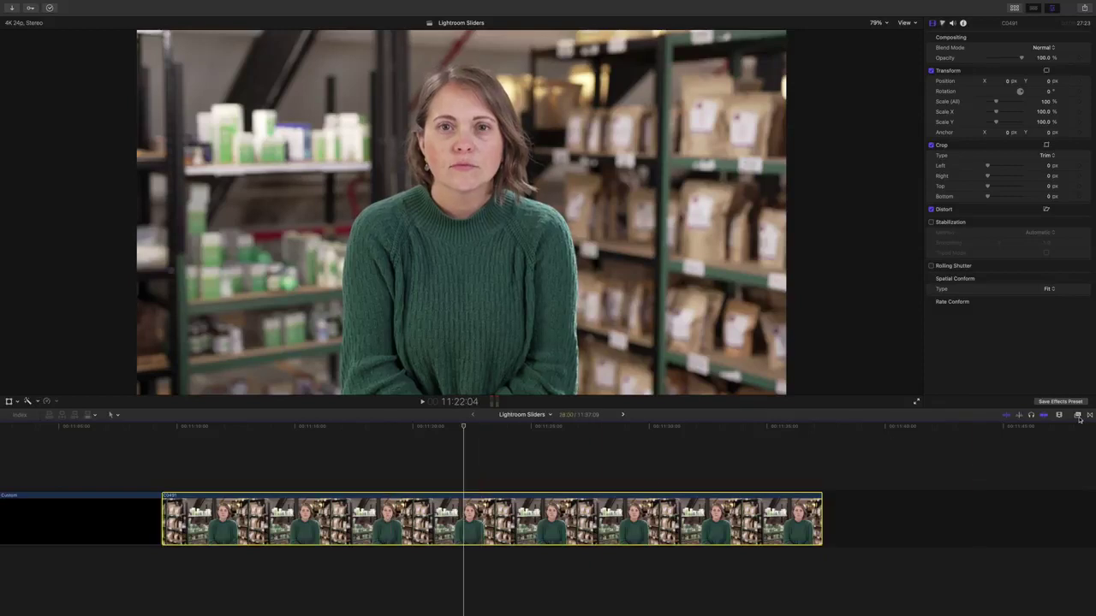
left_click(1077, 414)
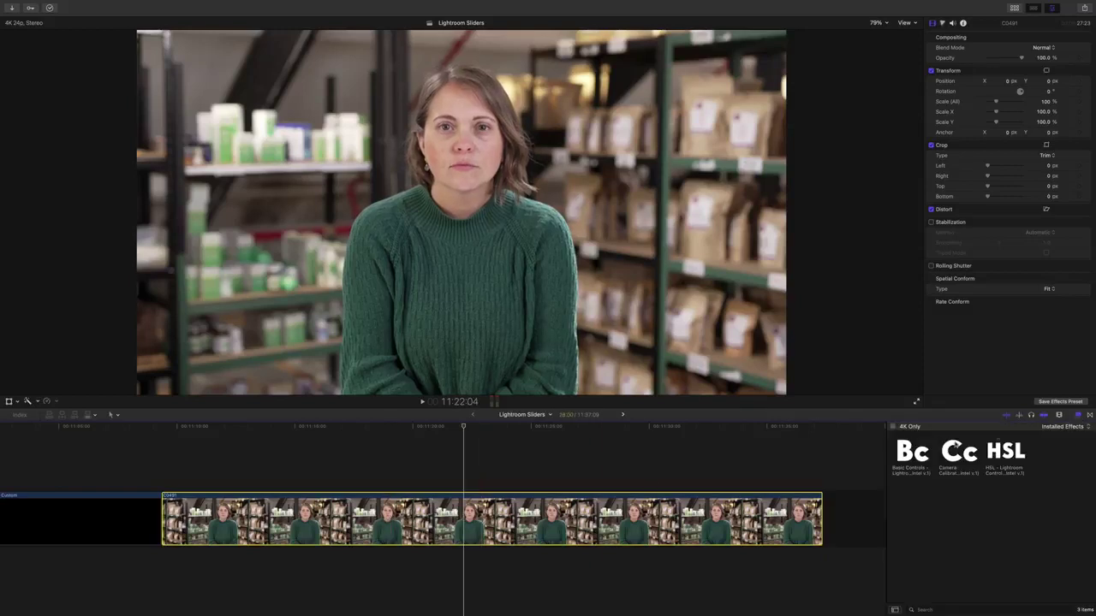
left_click_drag(920, 456, 774, 518)
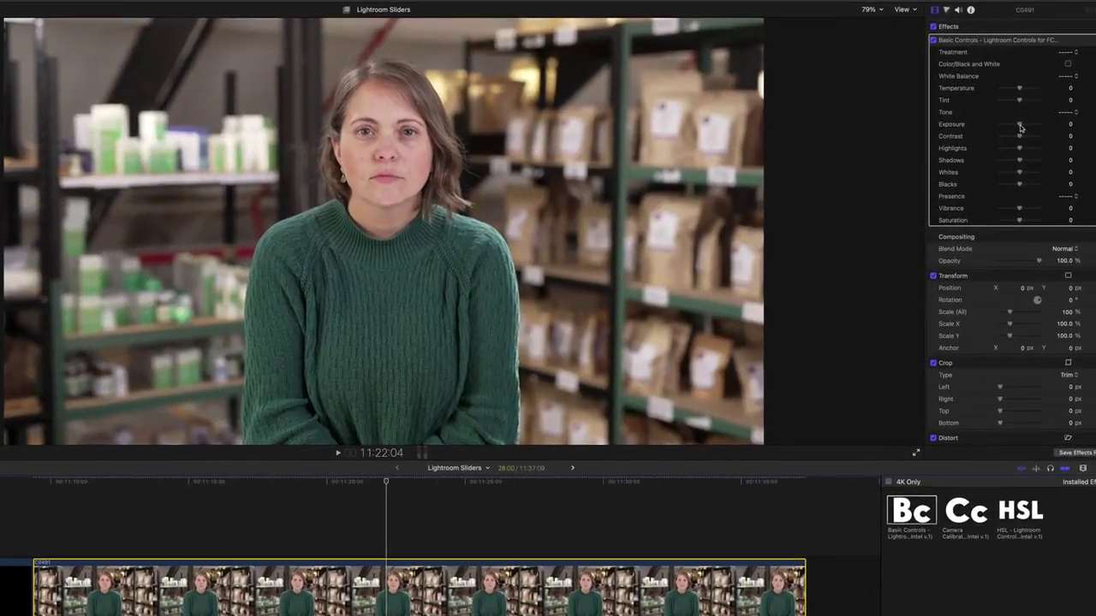
With video scopes shown, set Exposure to -0.42, Contrast 12.73, Highlights -16.96, Shadows 11.31, Whites 3.62, Blacks -36.71 and Vibrance 22.45.
left_click_drag(1019, 127, 1022, 137)
key("super+7")
left_click_drag(1018, 148, 1023, 211)
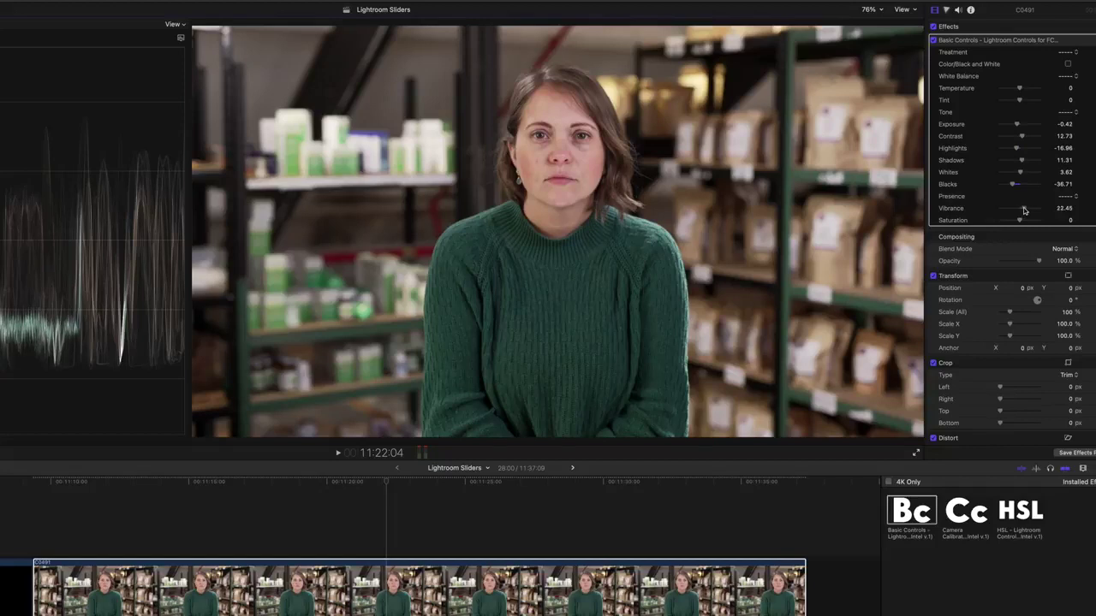
Compare the clip with Basic Controls off and on, and set Temperature to -3.3 and Tint to 3.39.
left_click(934, 41)
left_click(933, 41)
left_click(933, 41)
left_click(934, 41)
left_click_drag(1020, 91, 1021, 101)
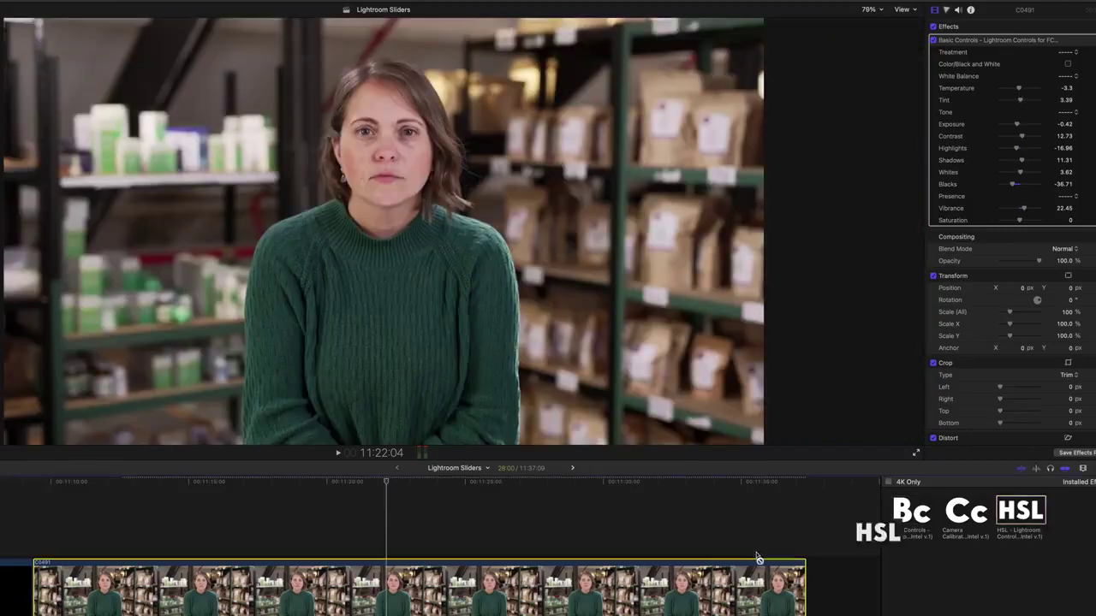
Apply the HSL effect to the clip and set Green hue to -1.34, Aqua hue to -19.88 and Aqua saturation to -24.4.
left_click_drag(876, 526, 513, 589)
scroll(1015, 291, "down", 5)
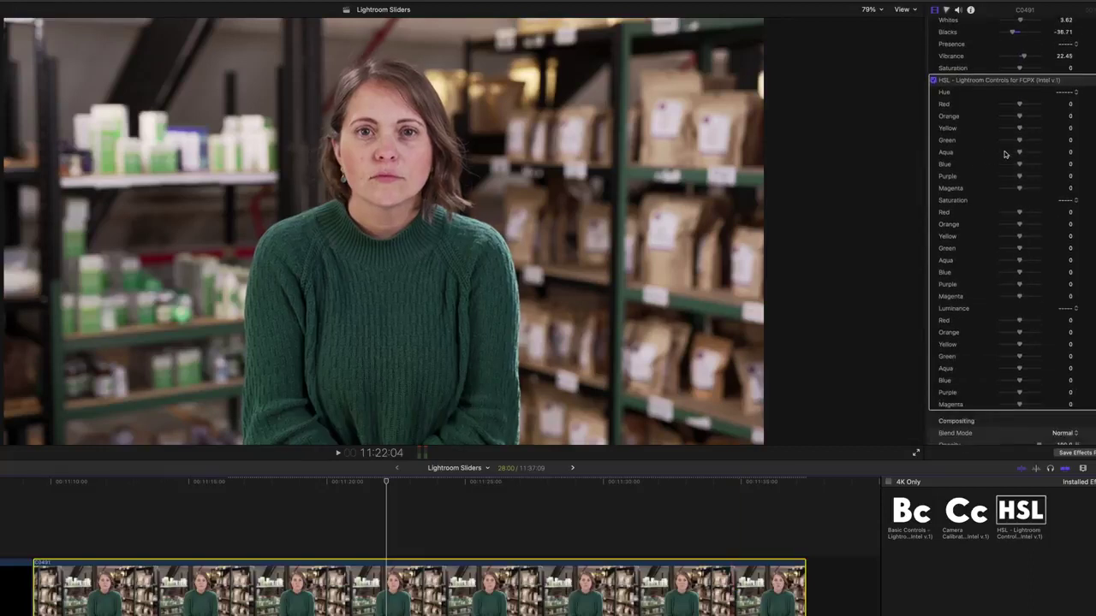
mouse_move(1020, 153)
left_mouse_down()
mouse_move(1031, 155)
mouse_move(995, 156)
mouse_move(1057, 146)
mouse_move(1020, 147)
left_mouse_up()
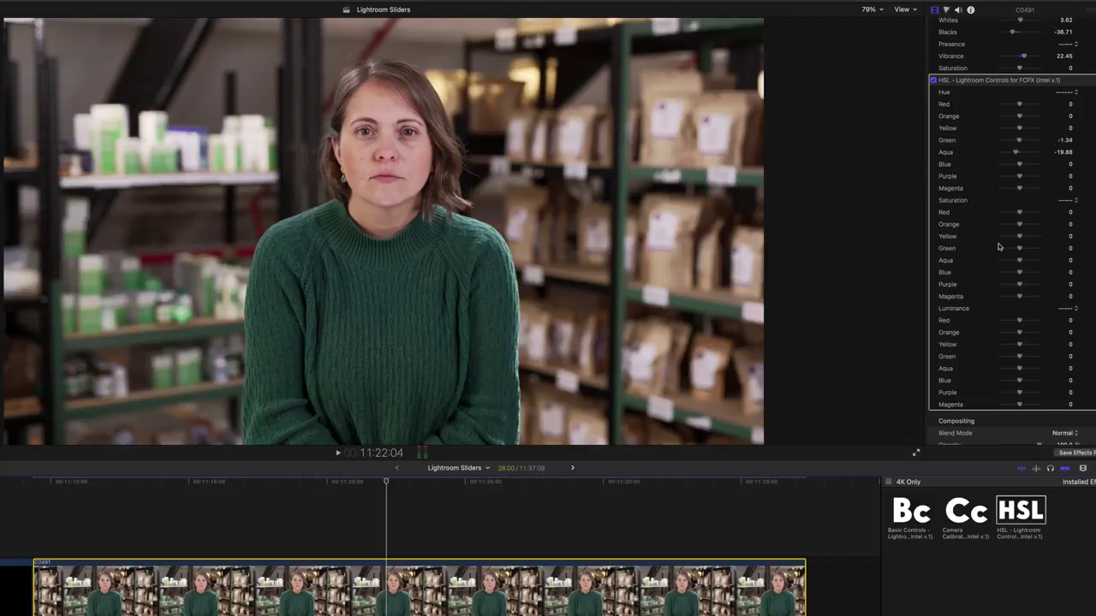
mouse_move(1020, 261)
left_mouse_down()
mouse_move(1039, 261)
mouse_move(978, 261)
mouse_move(1016, 263)
left_mouse_up()
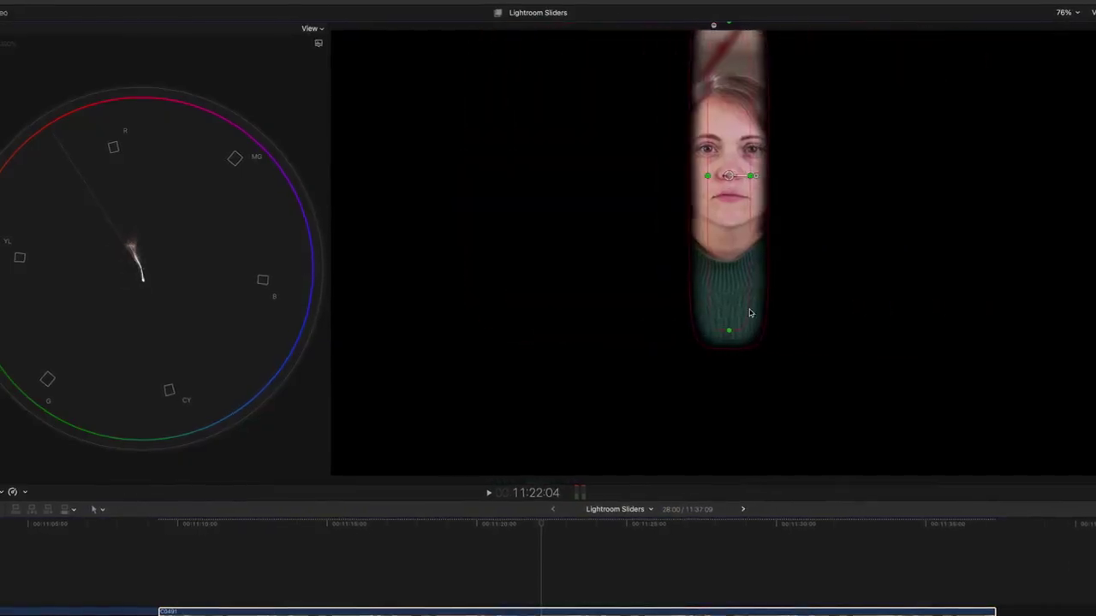
Reduce the shape mask to the woman's face to check her skin tone on the vectorscope.
left_click_drag(728, 329, 740, 174)
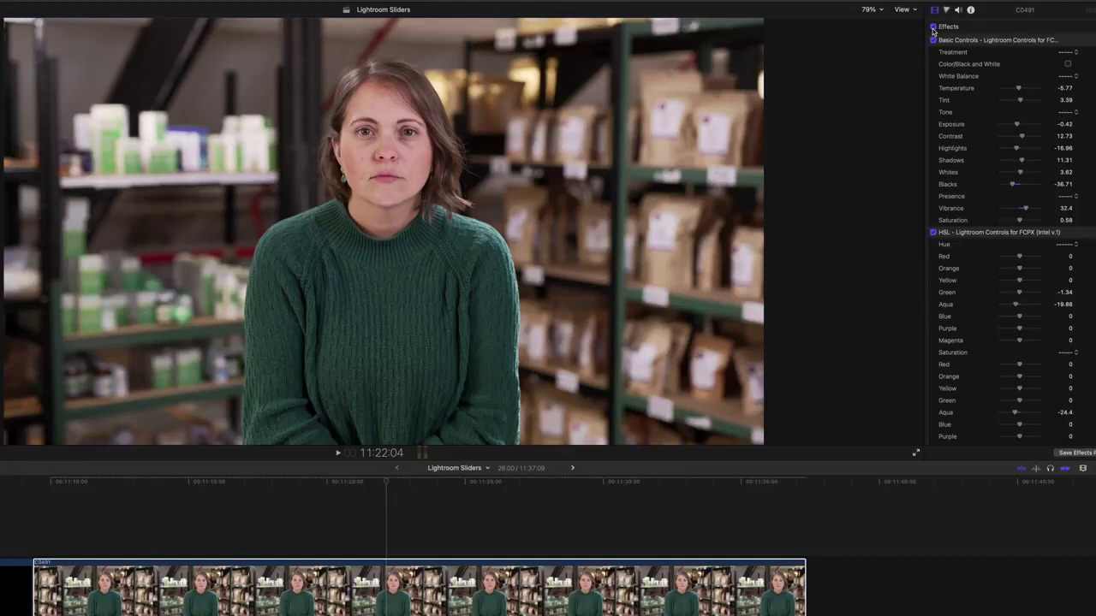
Compare the woman's clip with all its effects turned off and on.
left_click(933, 28)
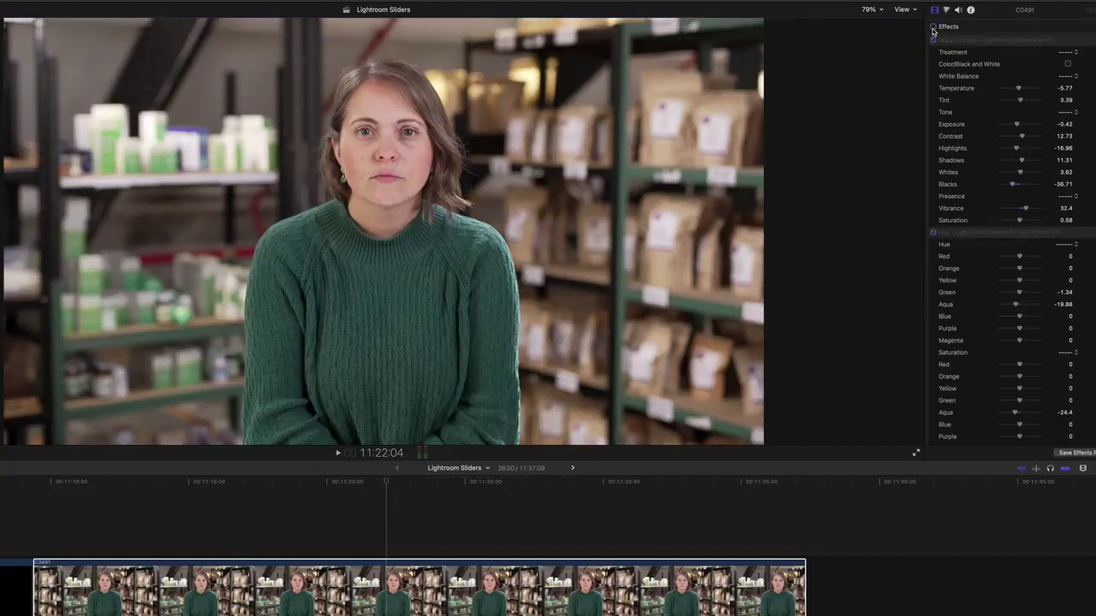
left_click(933, 29)
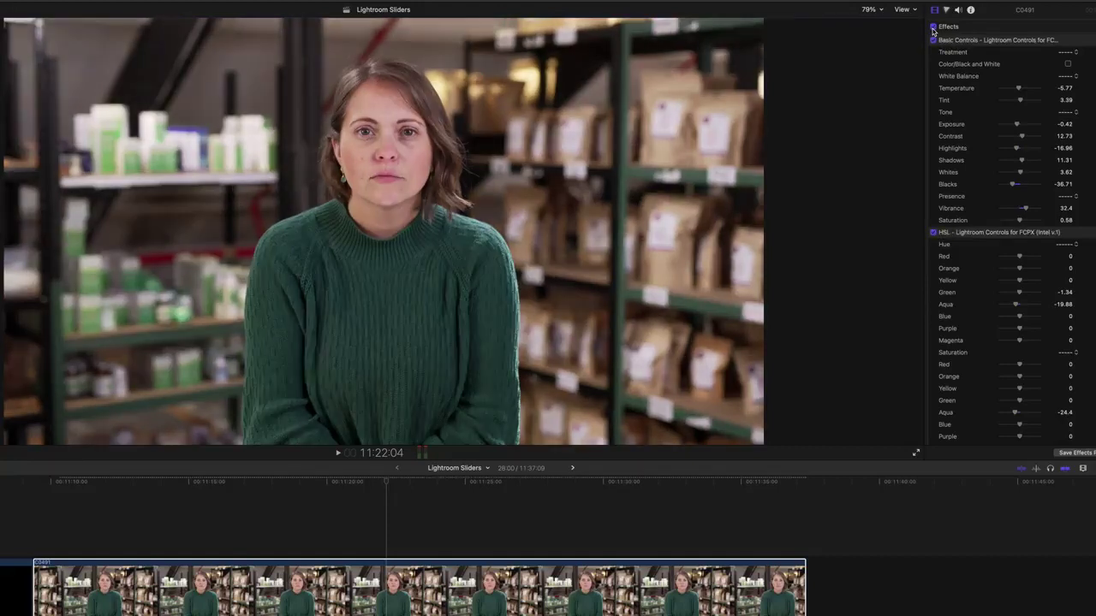